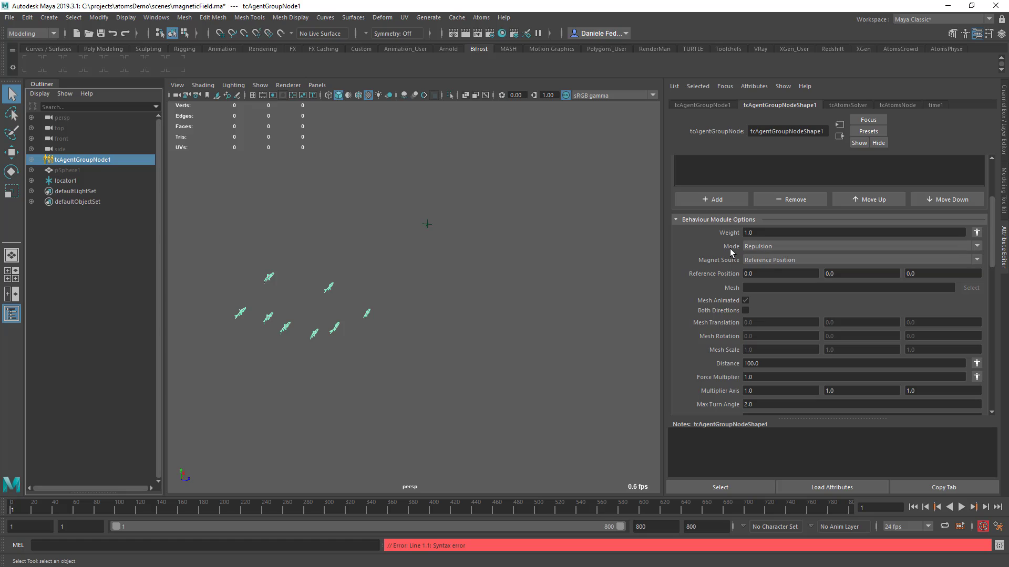
pyautogui.click(756, 249)
pyautogui.click(725, 258)
pyautogui.click(762, 260)
pyautogui.click(721, 267)
# Step: Connect locator1's Translate attribute to the behaviour module's Reference Position on tcAgentGroupNodeShape1
pyautogui.click(34, 181)
pyautogui.scroll(-10, 66, 245)
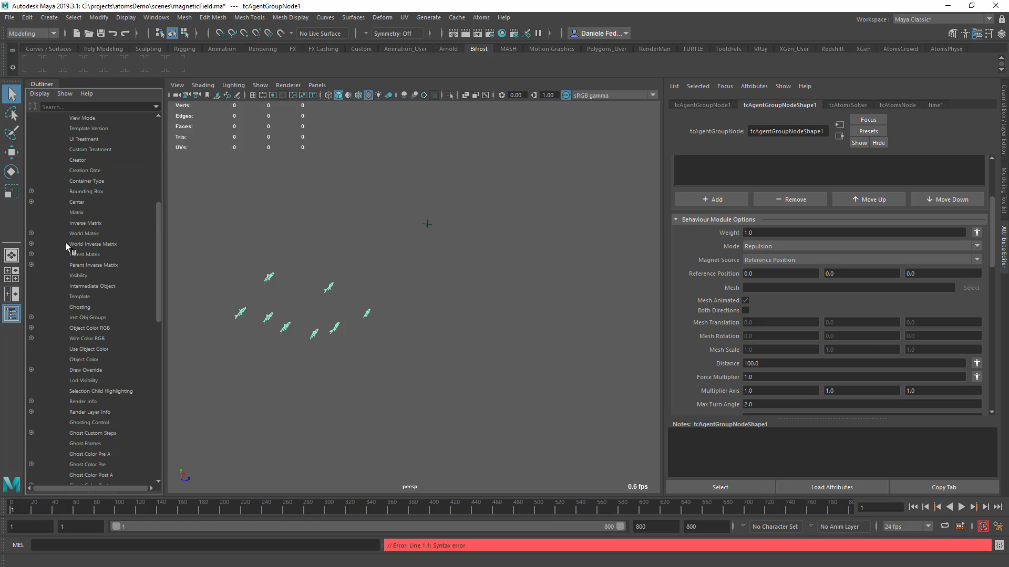
pyautogui.moveTo(86, 391); pyautogui.dragTo(758, 361, button='middle')
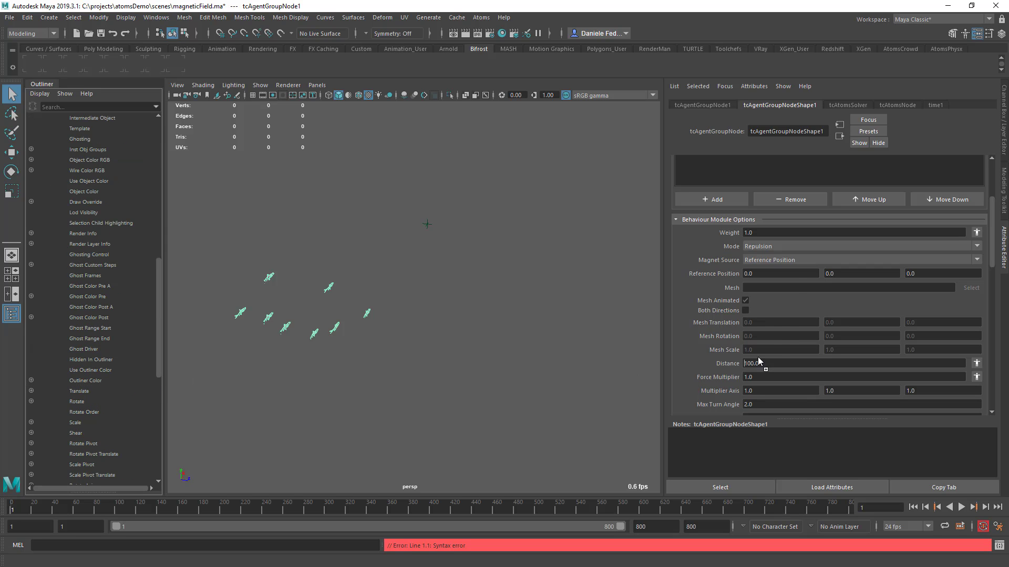
pyautogui.moveTo(786, 276); pyautogui.dragTo(783, 275, button='middle')
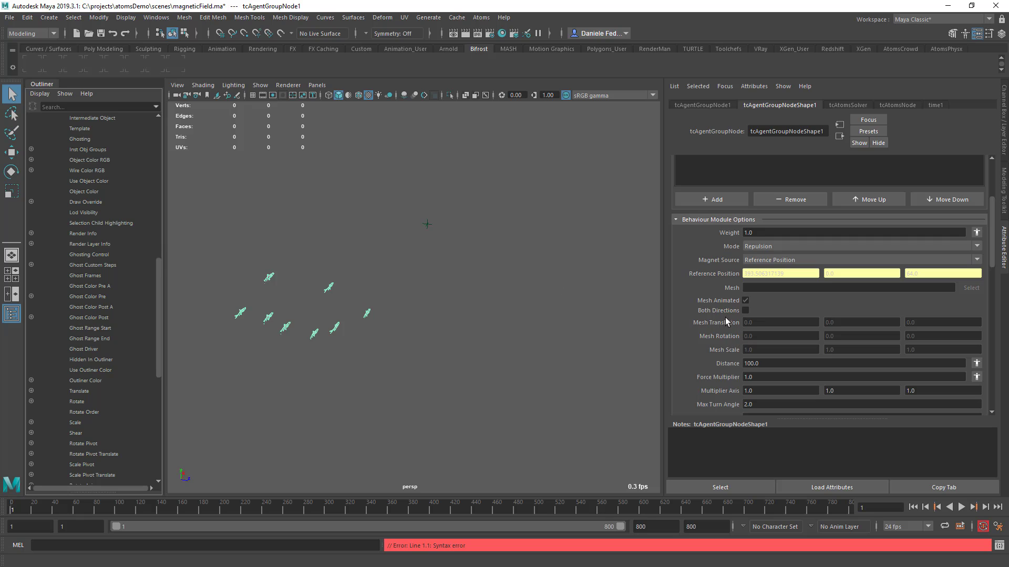
# Step: Set the behaviour module's Force Multiplier to 0.3 and return the playback to the first frame
pyautogui.scroll(-3, 735, 325)
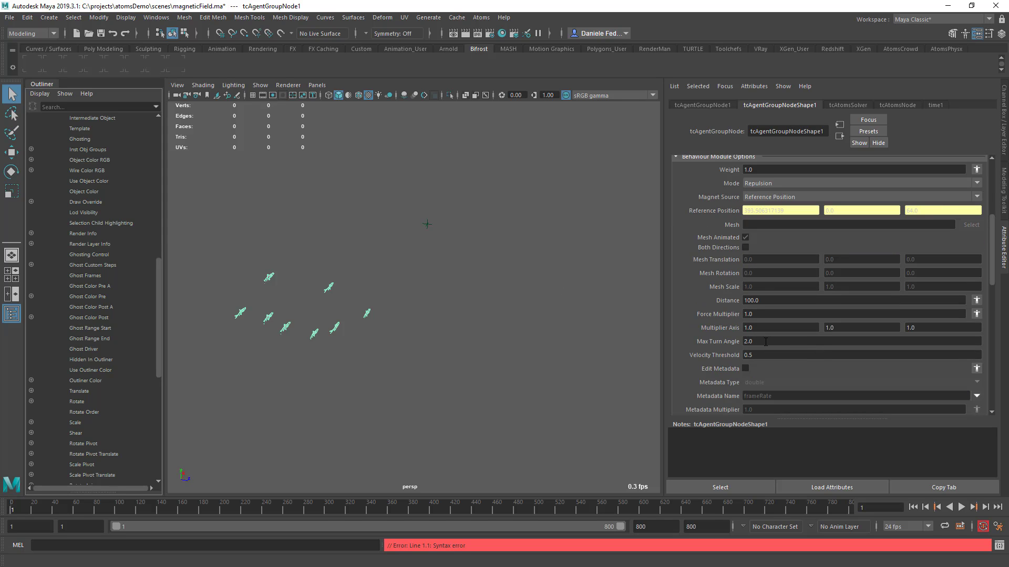
pyautogui.click(769, 313)
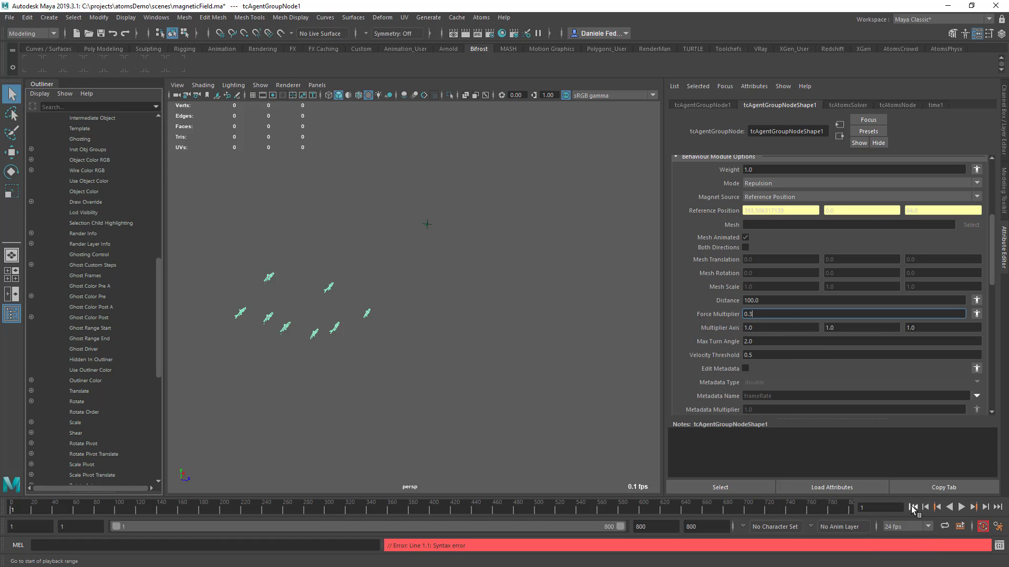
pyautogui.click(962, 507)
pyautogui.click(918, 508)
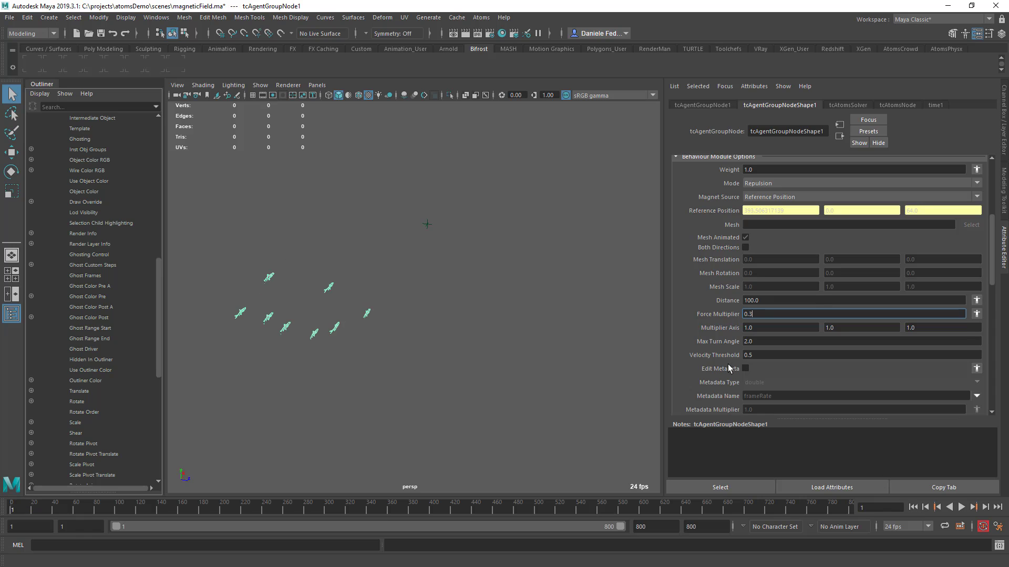
# Step: Turn on the behaviour module's Debug display and play the simulation to examine the agents' movement around the locator
pyautogui.scroll(-5, 699, 347)
pyautogui.scroll(3, 699, 347)
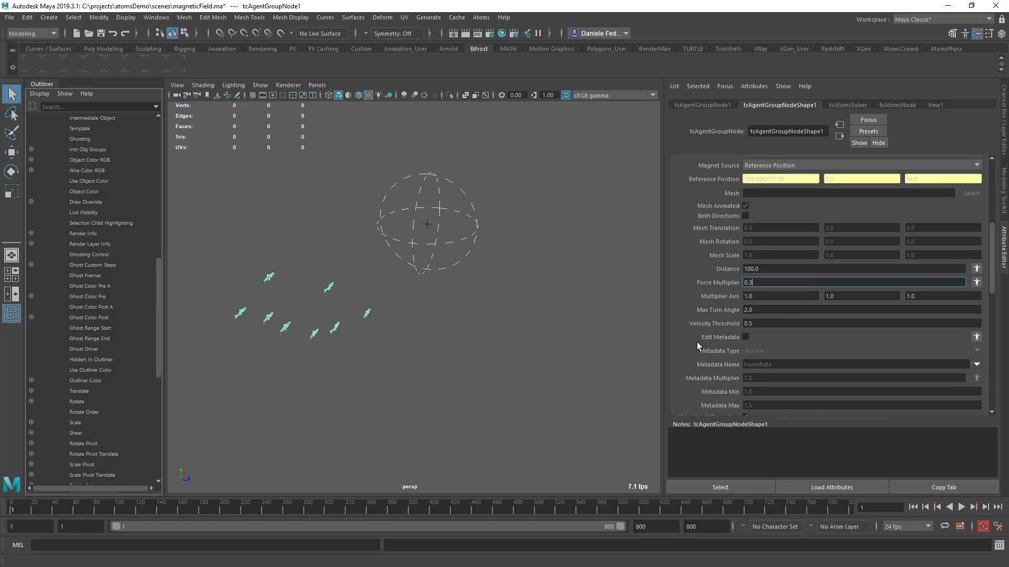
pyautogui.click(961, 507)
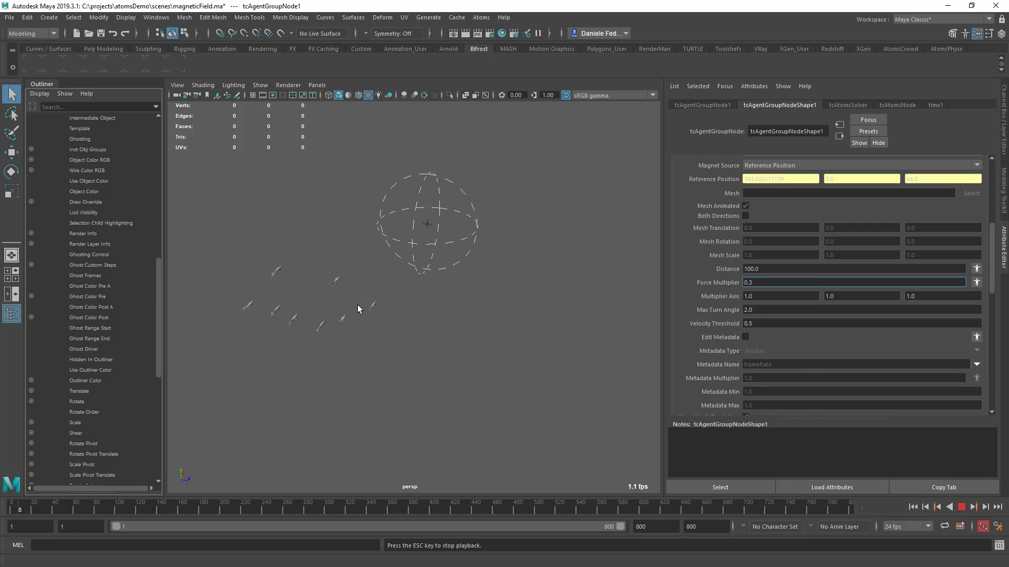
pyautogui.keyDown('alt'); pyautogui.moveTo(385, 293); pyautogui.dragTo(452, 313); pyautogui.keyUp('alt')
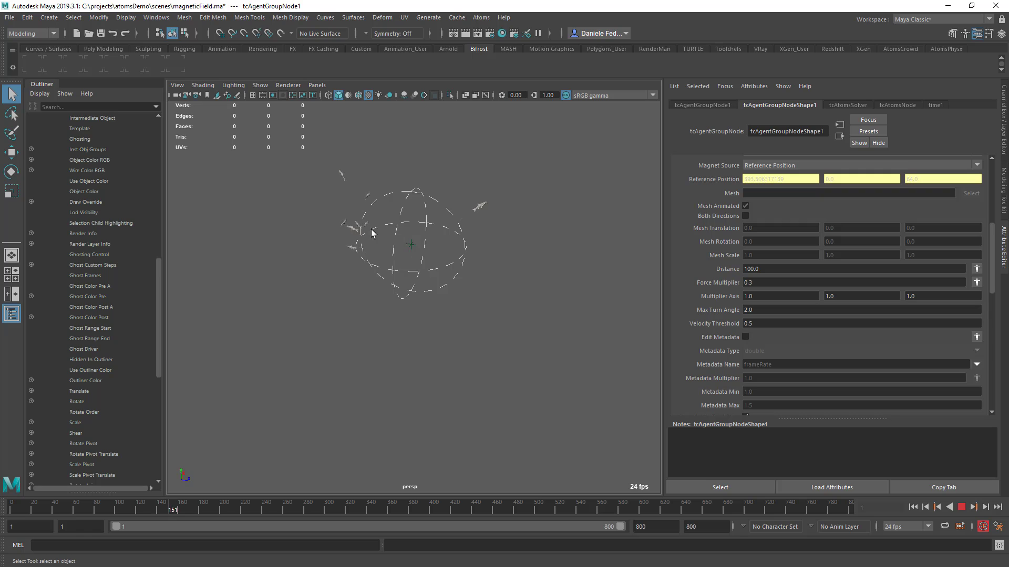
pyautogui.keyDown('alt'); pyautogui.moveTo(435, 252); pyautogui.dragTo(413, 253, button='middle'); pyautogui.keyUp('alt')
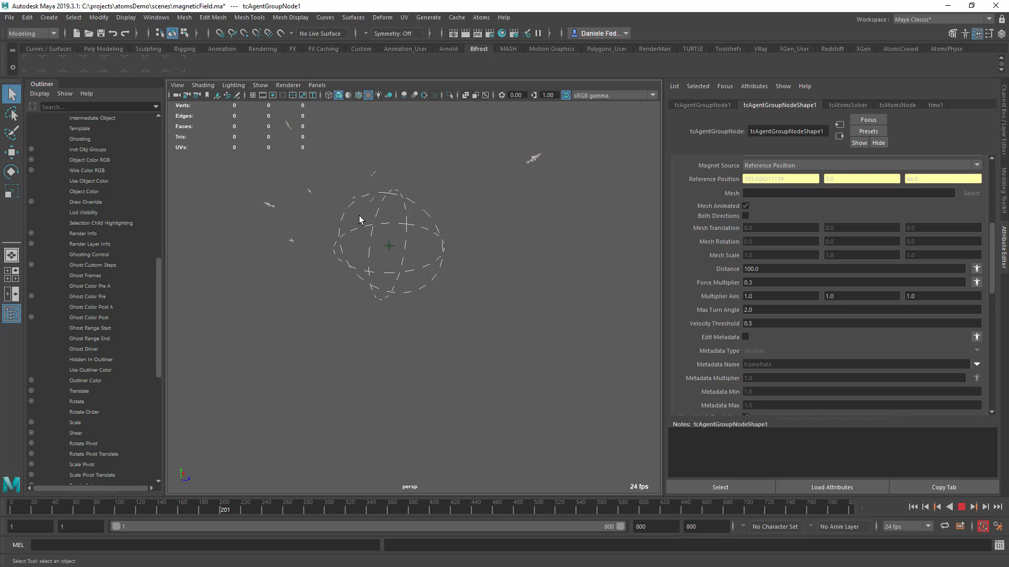
pyautogui.click(961, 507)
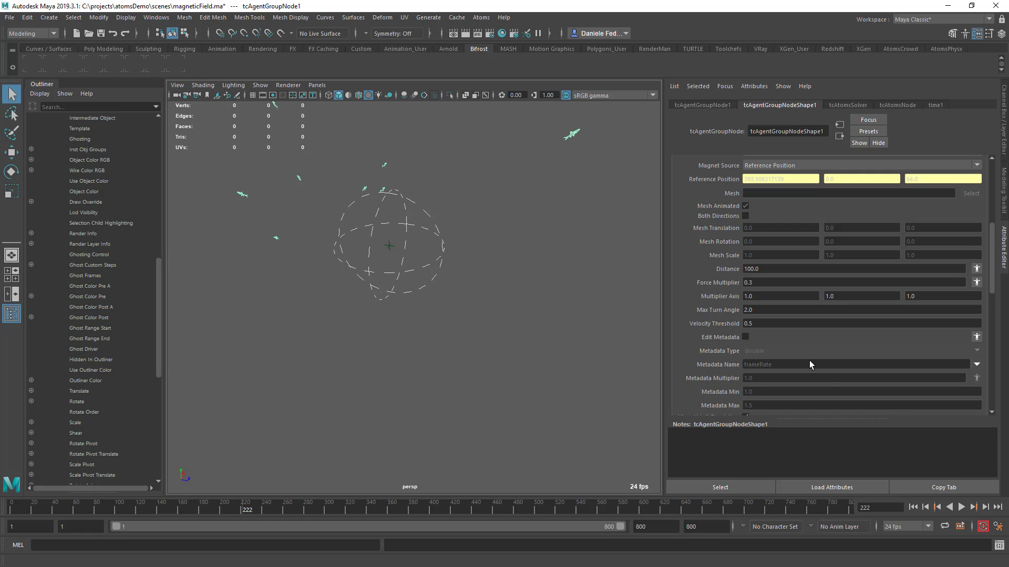
# Step: Set the behaviour module's Distance to 200
pyautogui.click(751, 269)
pyautogui.press('BackSpace')
pyautogui.write('2')
pyautogui.press('Return')
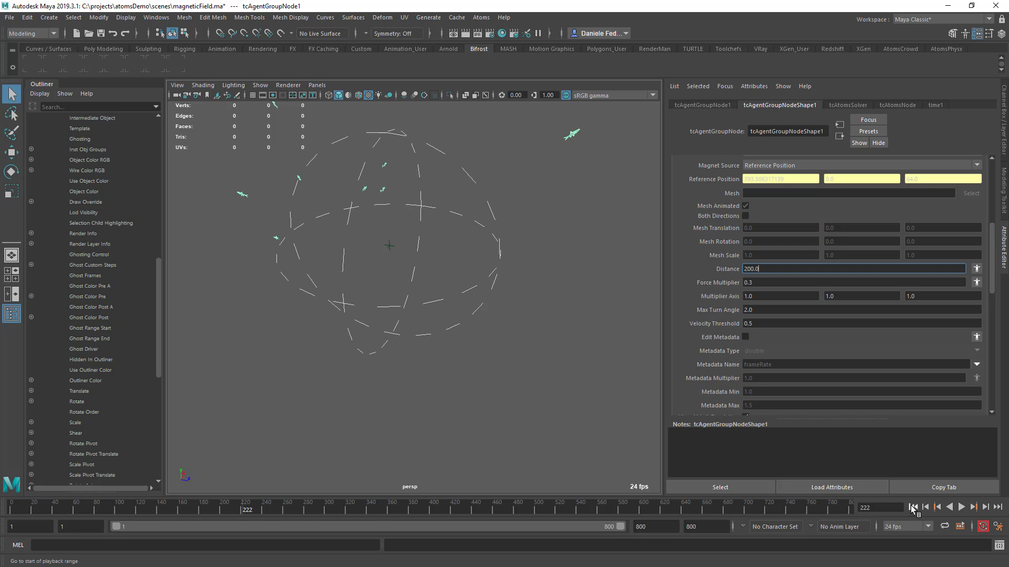
# Step: Play the simulation twice from the first frame, examining from several angles how the agents react to the enlarged repulsion sphere
pyautogui.click(913, 507)
pyautogui.click(961, 507)
pyautogui.keyDown('alt'); pyautogui.moveTo(436, 367); pyautogui.dragTo(452, 360); pyautogui.keyUp('alt')
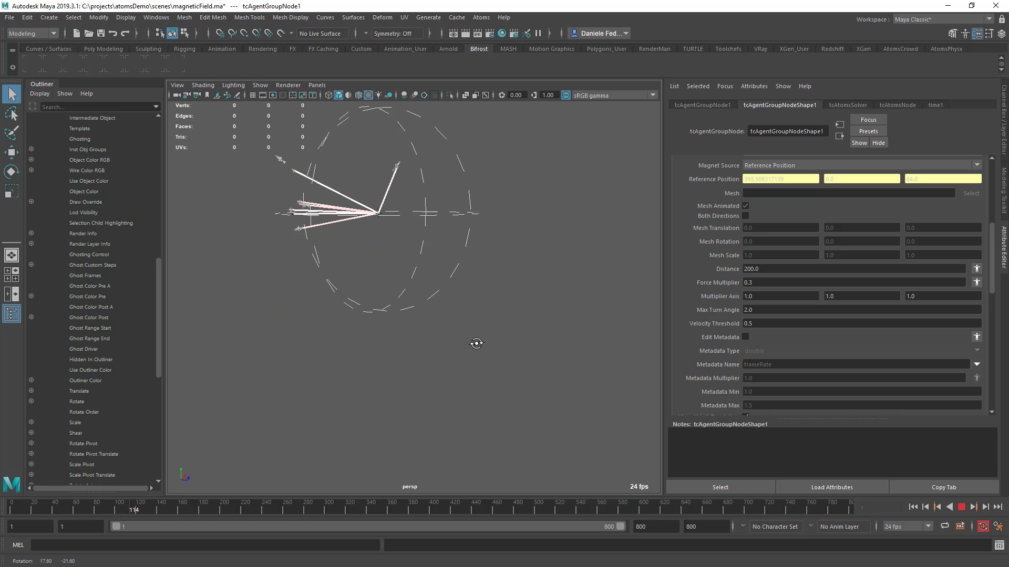
pyautogui.press('Escape')
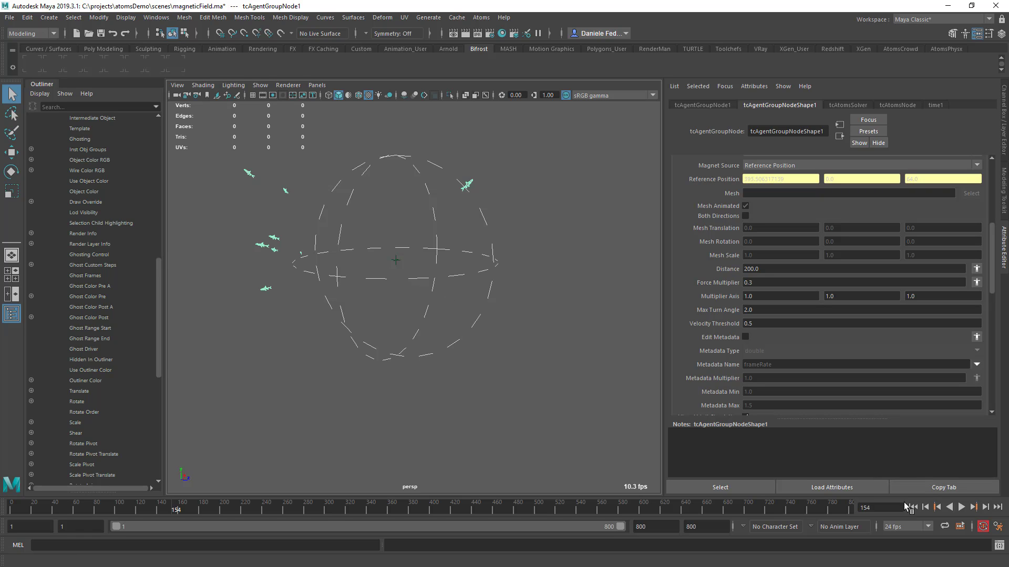
pyautogui.hotkey('alt', 'shift', 'v')
pyautogui.hotkey('alt', 'v')
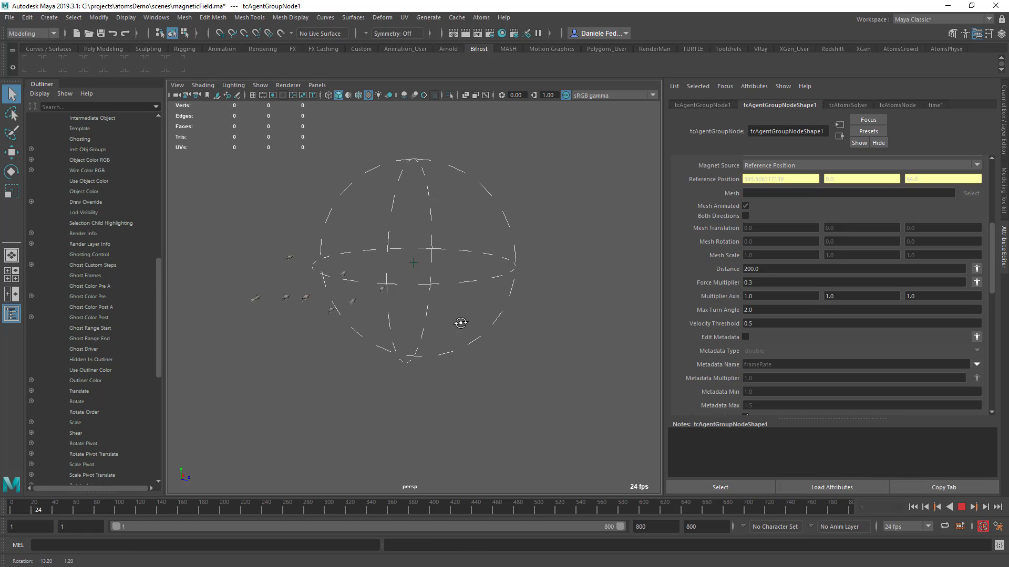
pyautogui.keyDown('alt'); pyautogui.moveTo(462, 331); pyautogui.dragTo(457, 316); pyautogui.keyUp('alt')
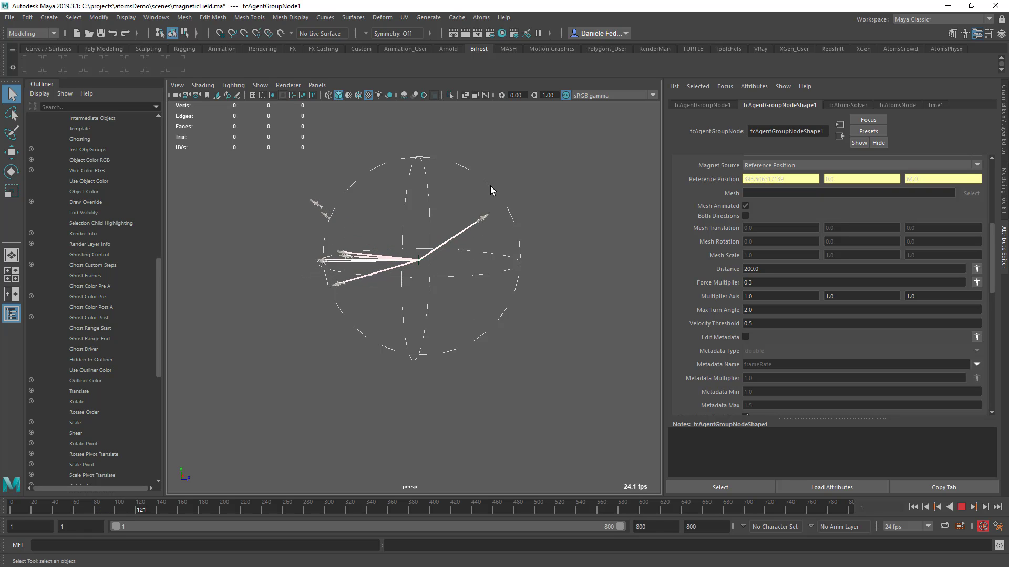
pyautogui.click(968, 507)
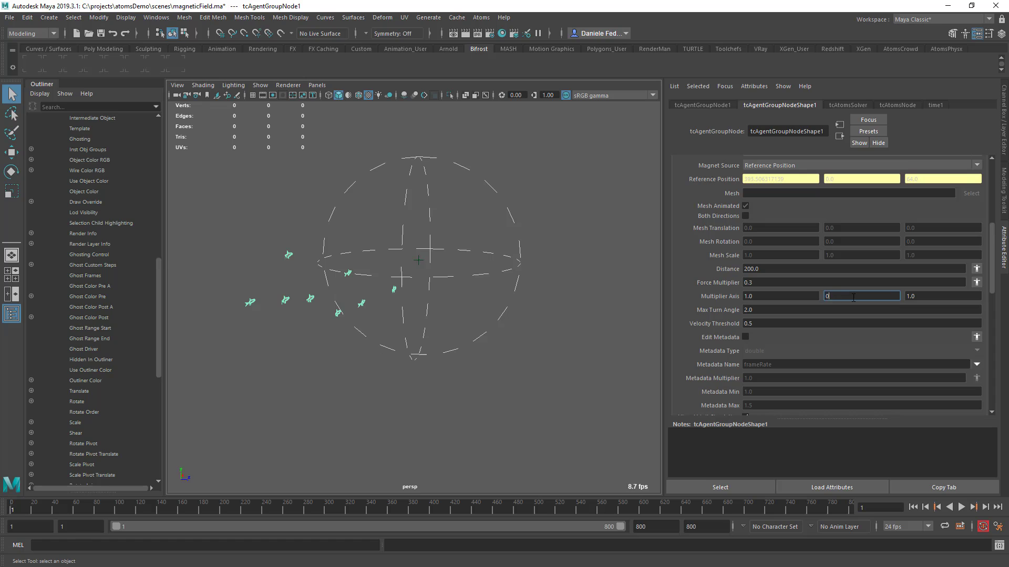
# Step: Set the Y component of the Multiplier Axis to 0, keeping X and Z at 1, and play the simulation
pyautogui.click(753, 297)
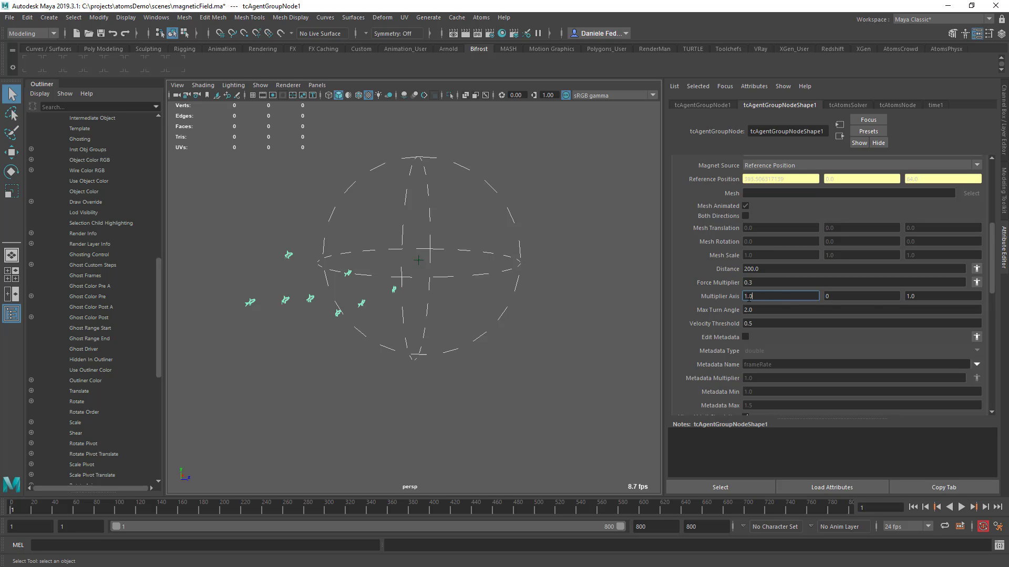
pyautogui.click(917, 297)
pyautogui.click(962, 507)
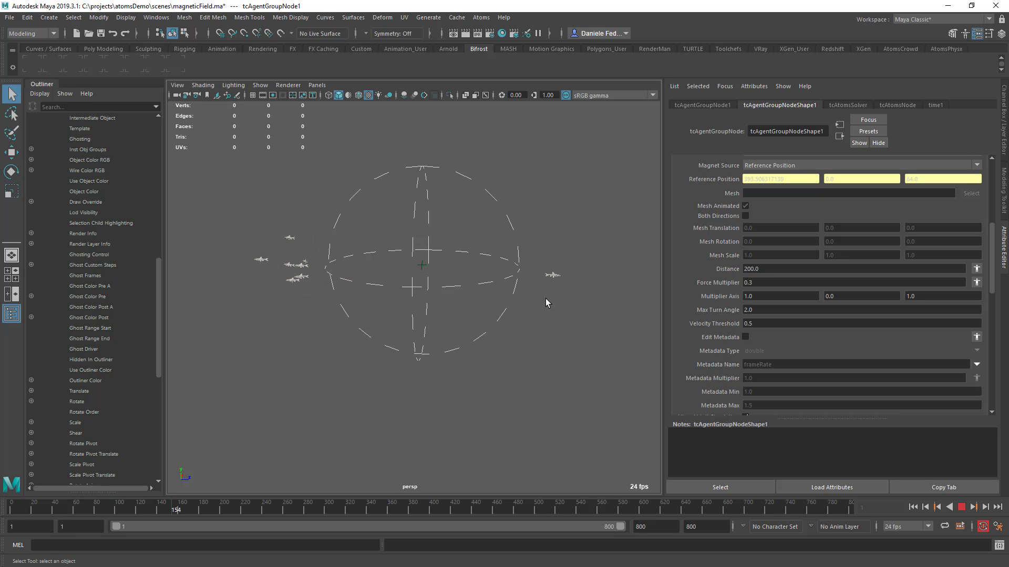
pyautogui.click(961, 507)
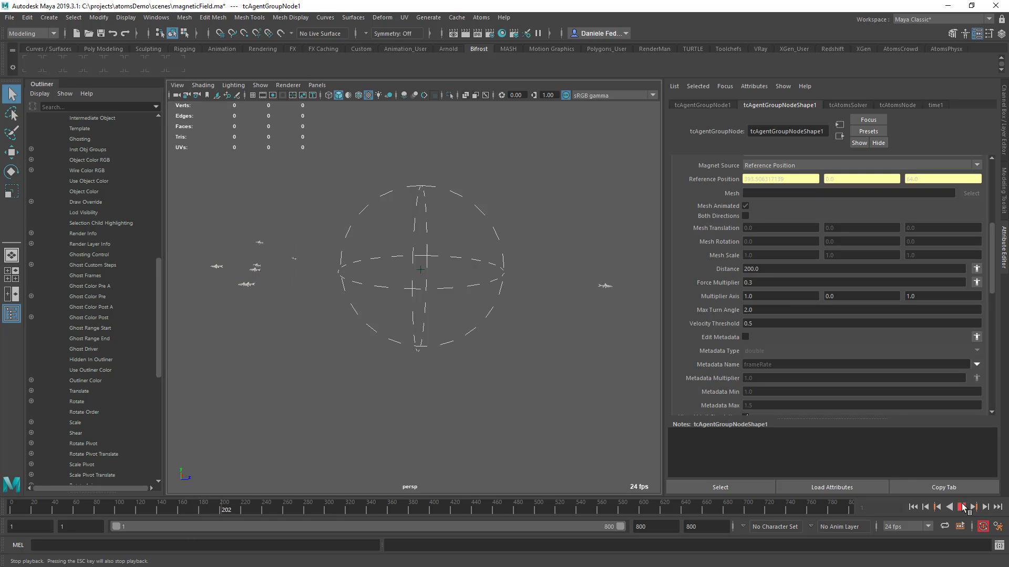
pyautogui.click(913, 507)
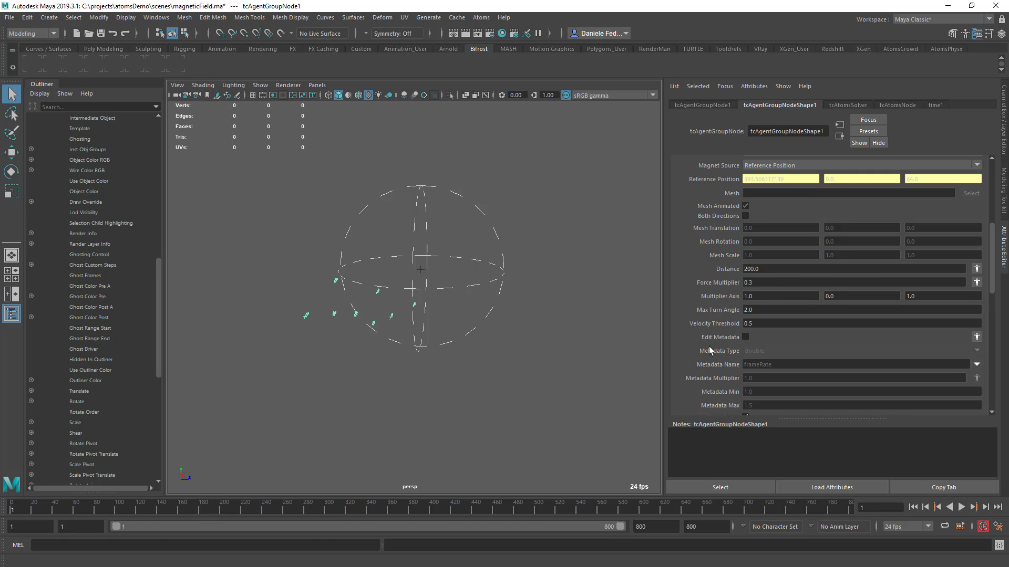
# Step: Enable Edit Metadata for the double-type frameRate metadata and play the simulation
pyautogui.scroll(2, 717, 346)
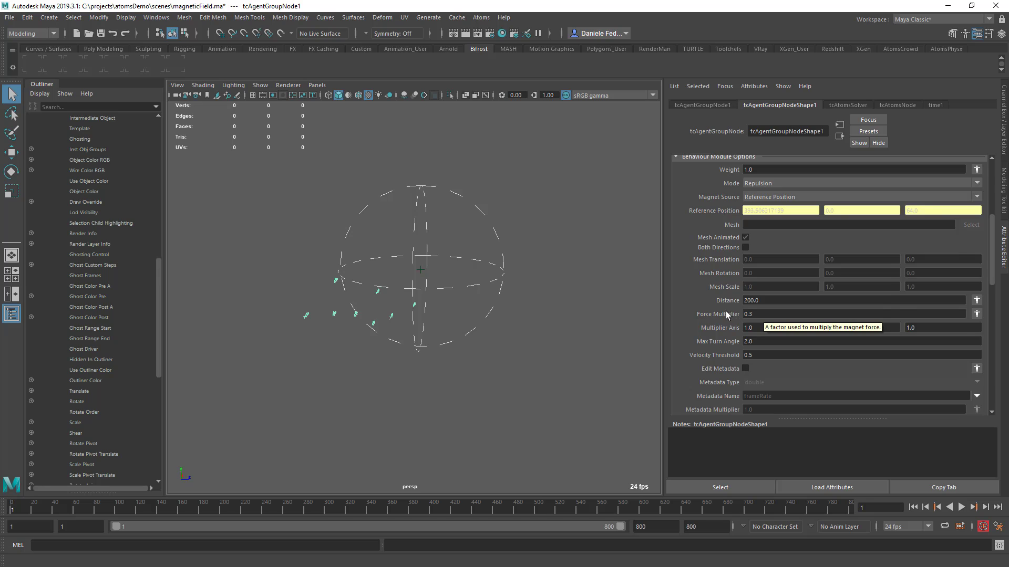
pyautogui.scroll(-2, 727, 315)
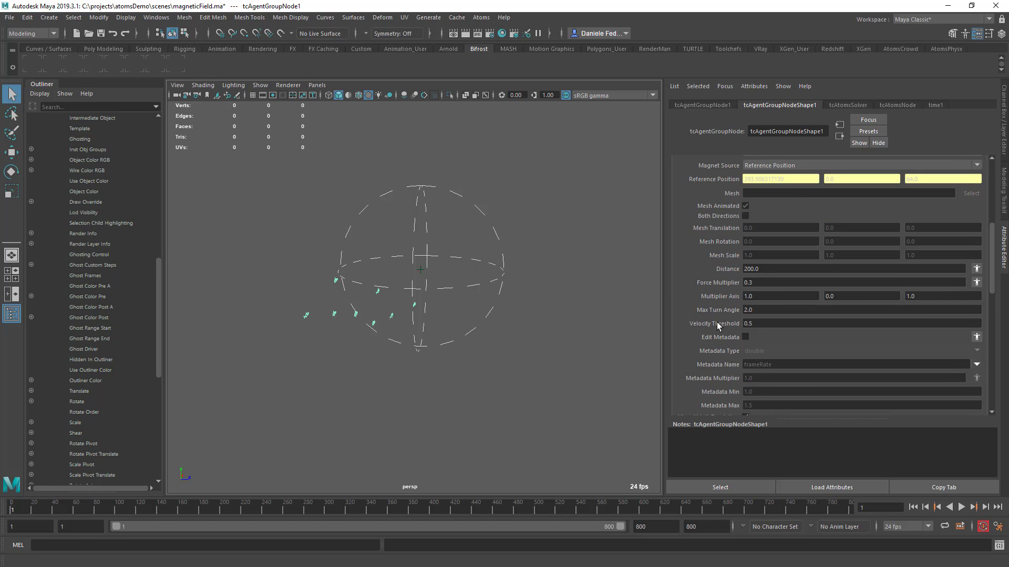
pyautogui.click(746, 337)
pyautogui.scroll(-2, 724, 351)
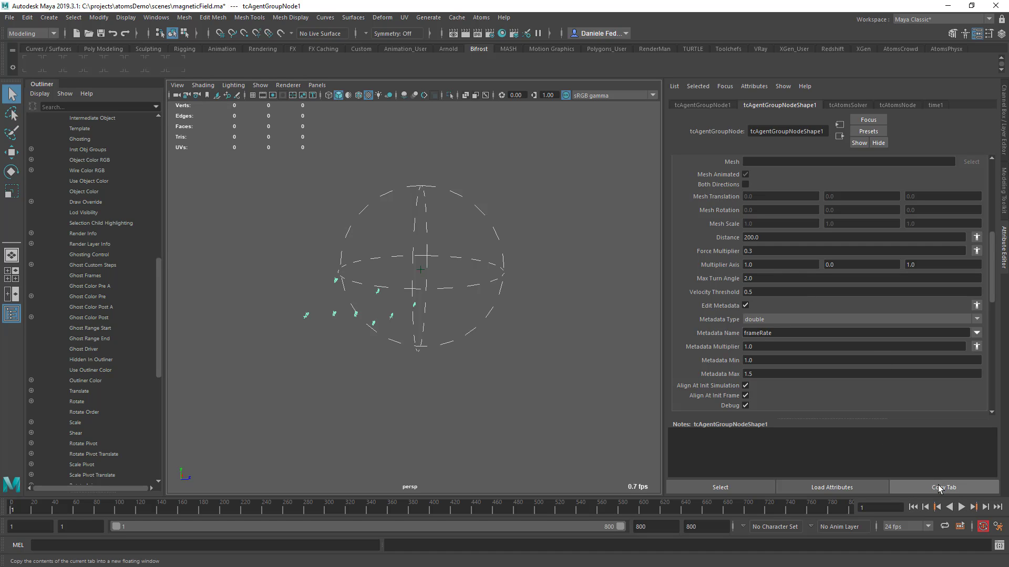
pyautogui.click(961, 507)
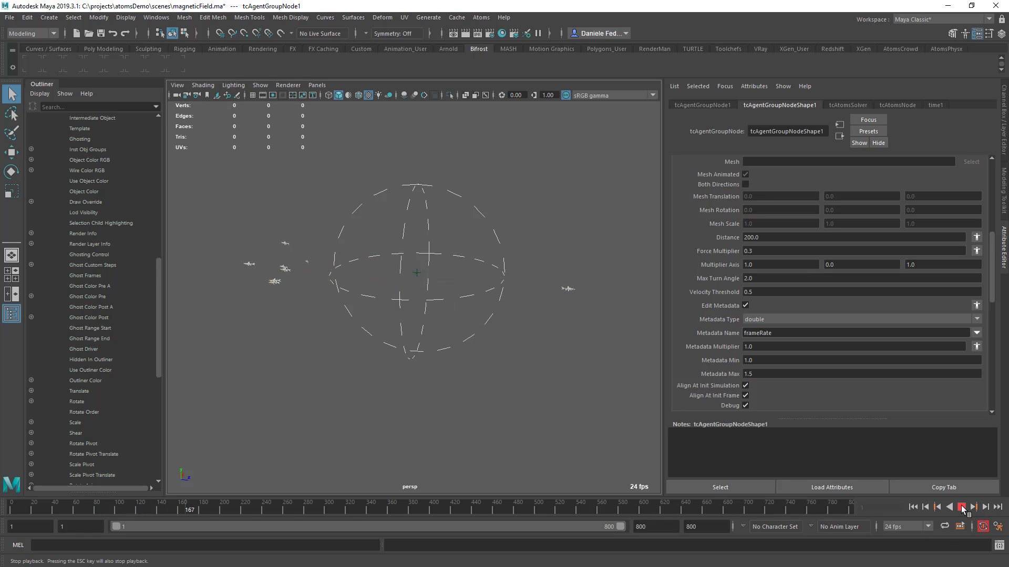
pyautogui.click(961, 507)
# Step: Set the Metadata Max to 2 and the Metadata Multiplier to 1.5
pyautogui.click(762, 373)
pyautogui.press('BackSpace')
pyautogui.press('BackSpace')
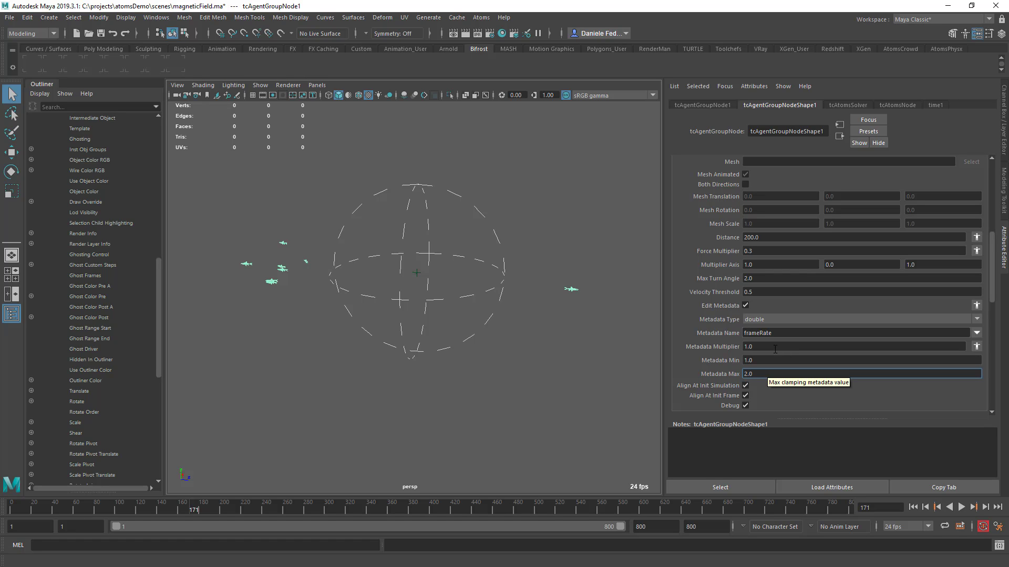
pyautogui.click(773, 347)
pyautogui.click(773, 347)
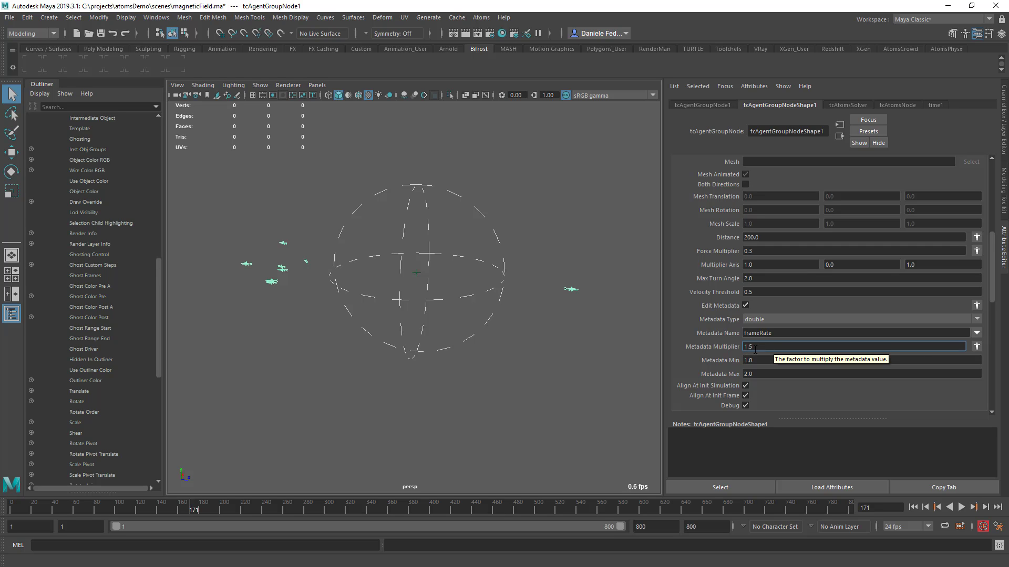
# Step: Play the simulation from the first frame to check how the frameRate metadata affects the agents inside the sphere
pyautogui.click(913, 507)
pyautogui.click(961, 507)
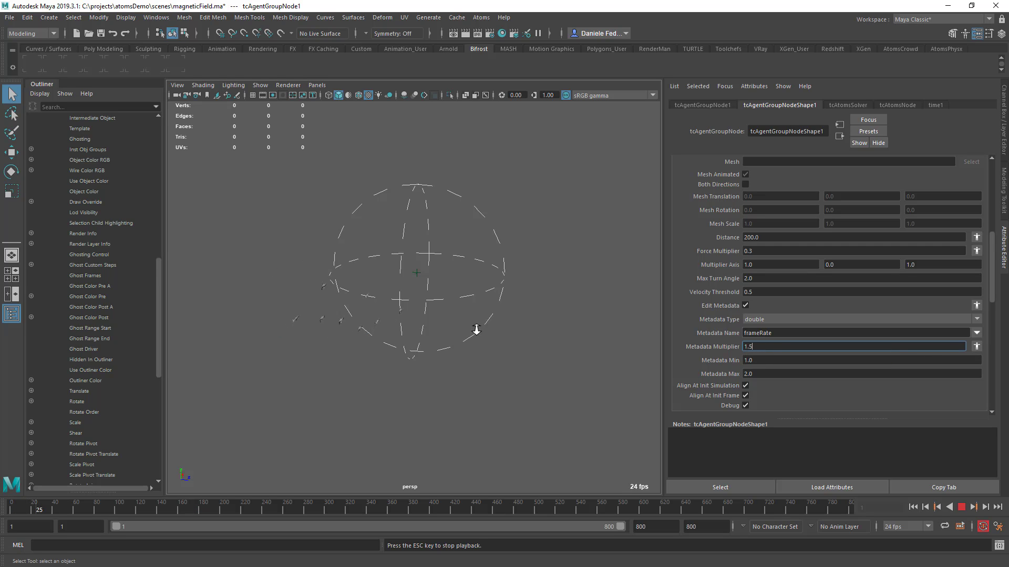
pyautogui.keyDown('alt'); pyautogui.moveTo(476, 330); pyautogui.dragTo(488, 328, button='right'); pyautogui.keyUp('alt')
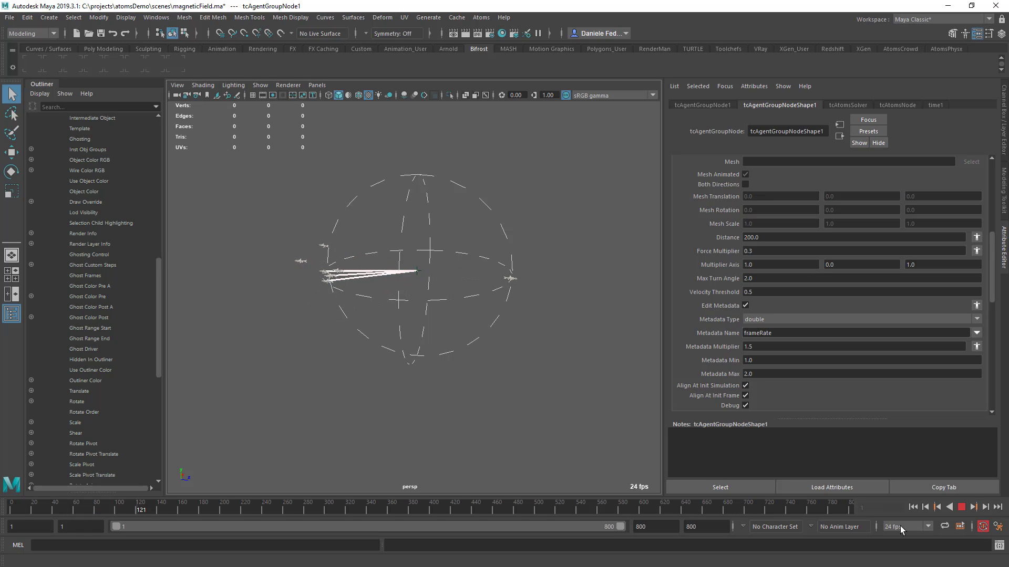
pyautogui.press('Escape')
# Step: Set the Metadata Max to 3 and the Metadata Multiplier to 2
pyautogui.click(765, 373)
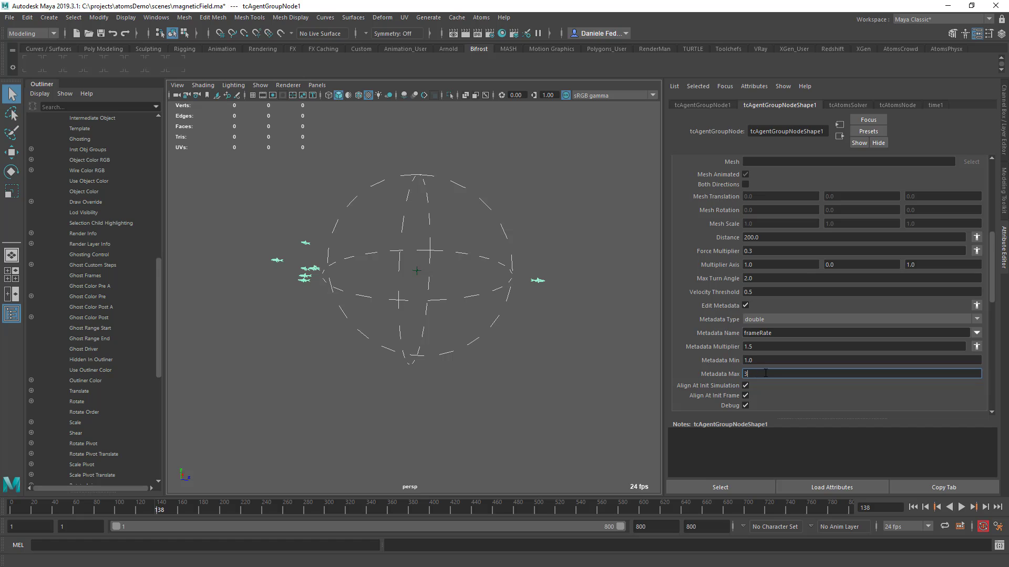
pyautogui.write('3')
pyautogui.press('Return')
pyautogui.doubleClick(760, 346)
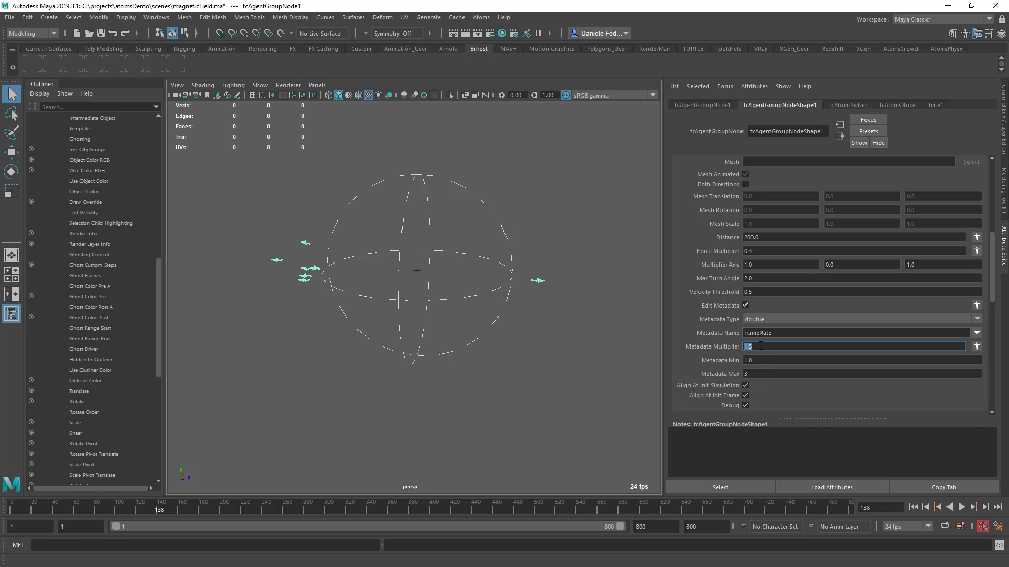
pyautogui.write('2')
pyautogui.press('Tab')
# Step: Play the simulation to examine the effect of the stronger metadata settings, returning to the behaviour module options
pyautogui.click(962, 507)
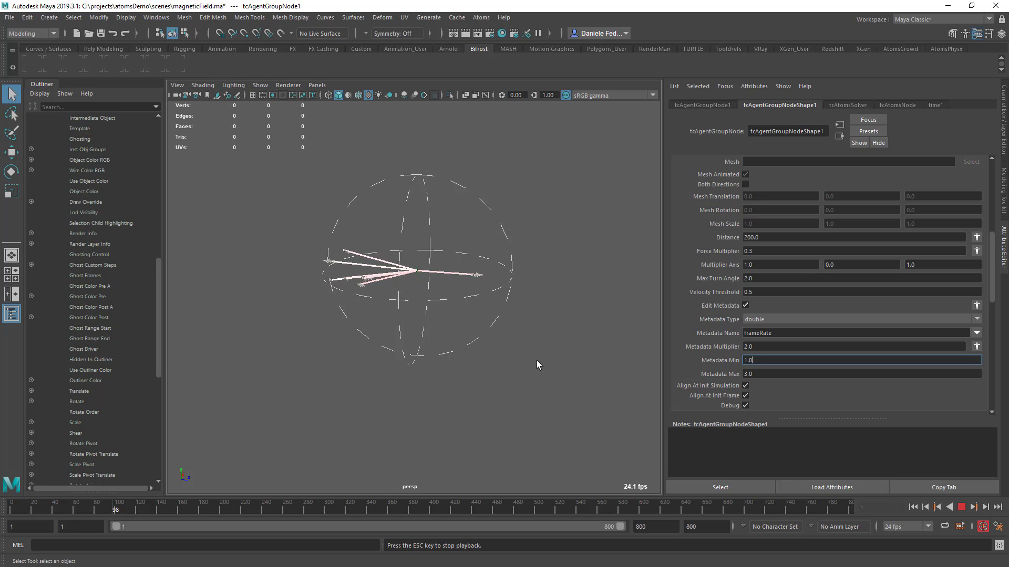
pyautogui.press('Escape')
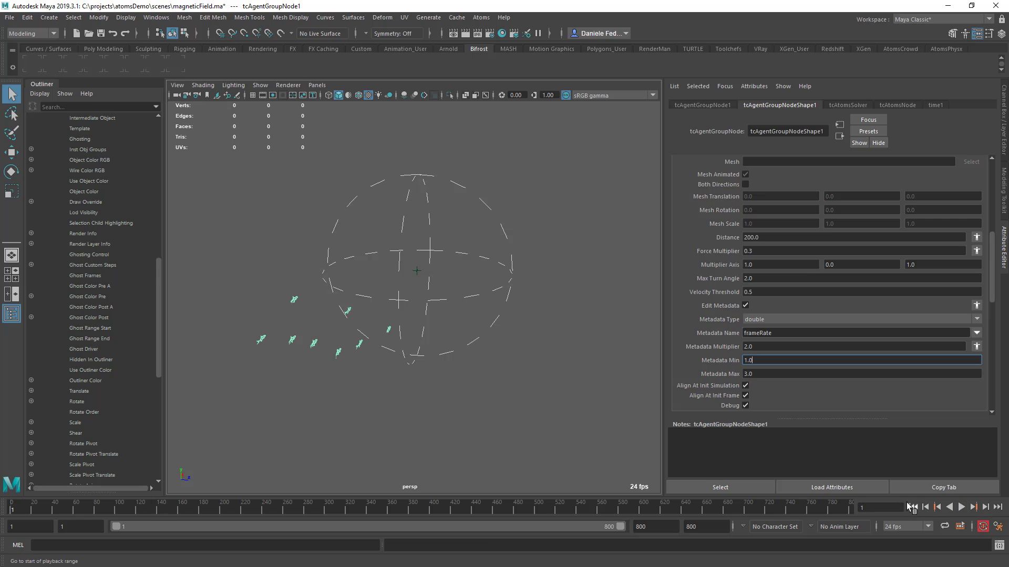
pyautogui.hotkey('alt', 'v')
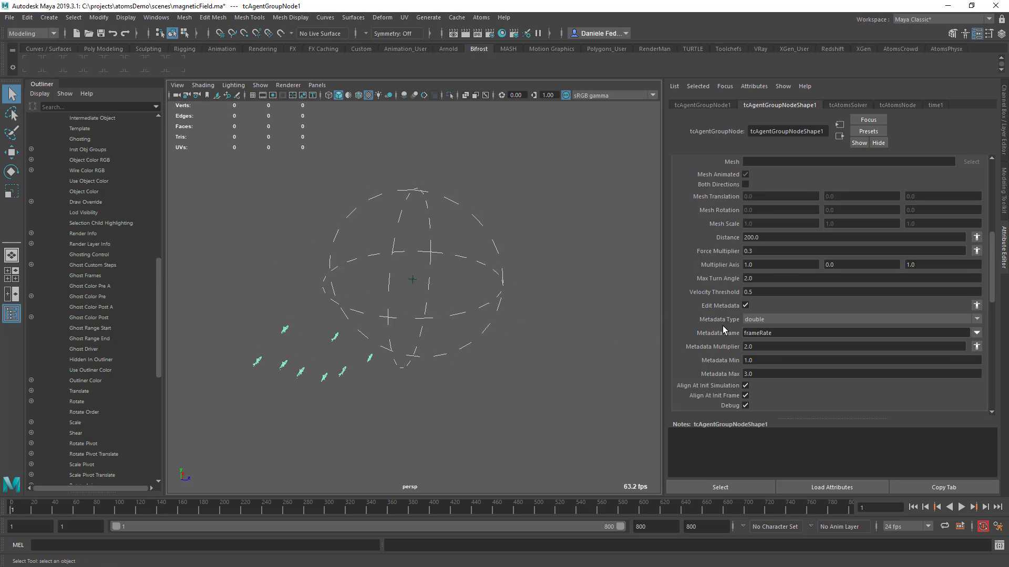
pyautogui.scroll(3, 713, 334)
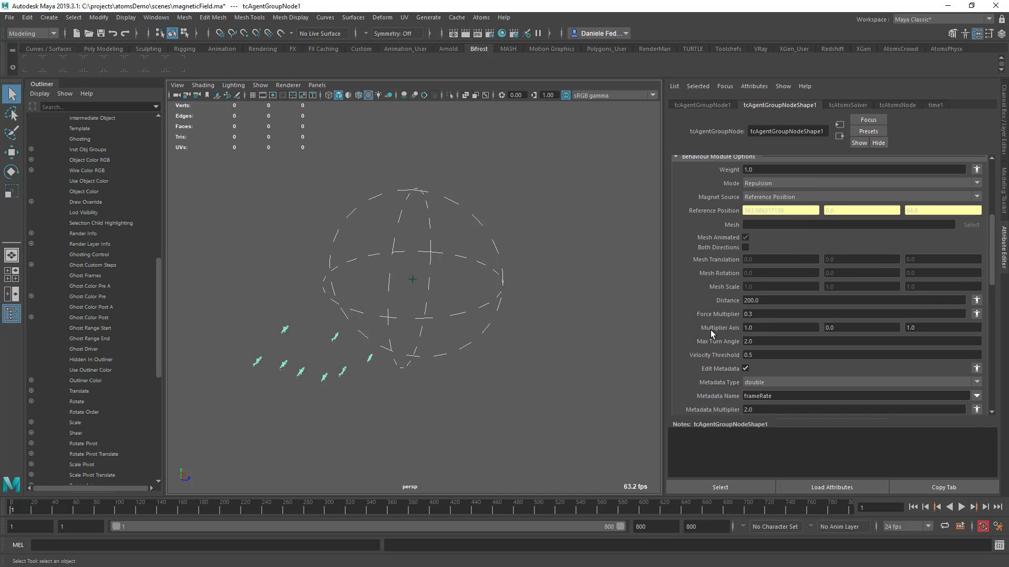
# Step: Set the behaviour Mode to Attraction and play the simulation to check how the agents react, returning to the first frame
pyautogui.click(753, 184)
pyautogui.click(757, 195)
pyautogui.click(961, 508)
pyautogui.keyDown('alt'); pyautogui.moveTo(476, 316); pyautogui.dragTo(489, 311, button='right'); pyautogui.keyUp('alt')
pyautogui.keyDown('alt'); pyautogui.moveTo(489, 311); pyautogui.dragTo(499, 297, button='middle'); pyautogui.keyUp('alt')
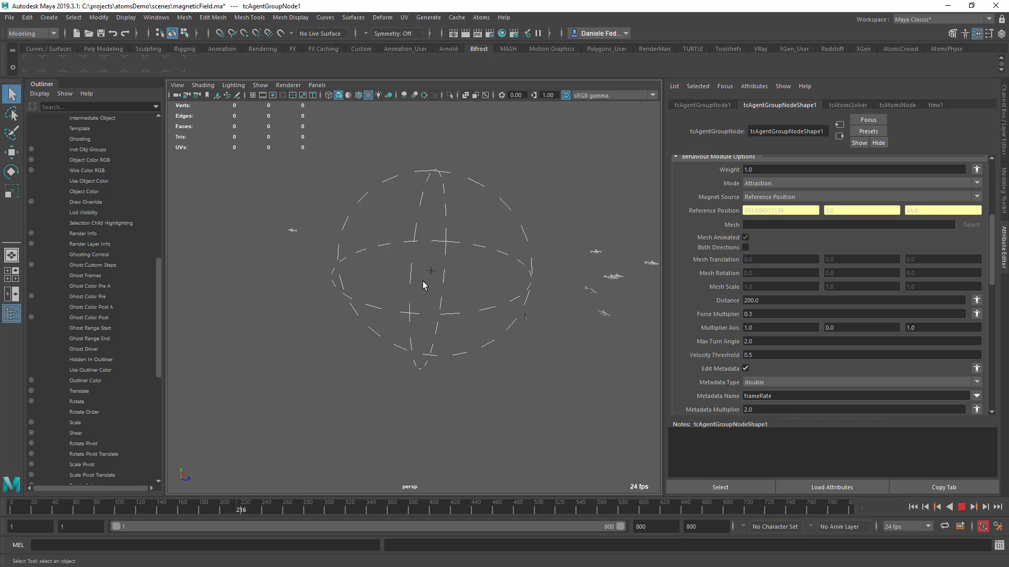
pyautogui.click(961, 507)
pyautogui.click(912, 507)
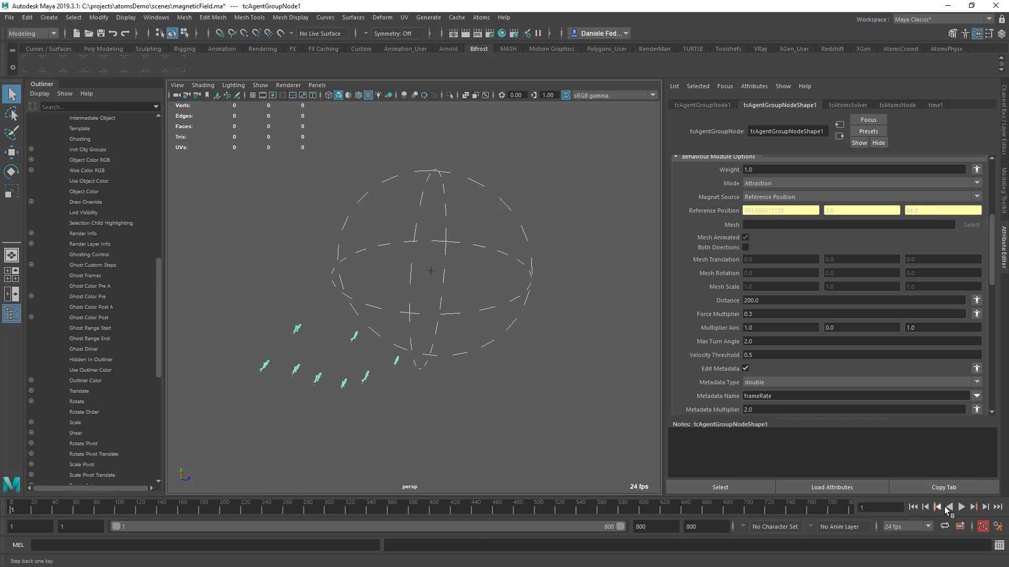
# Step: Replay the attraction simulation from the first frame to examine the agents' motion around the sphere, and rewind it
pyautogui.click(961, 507)
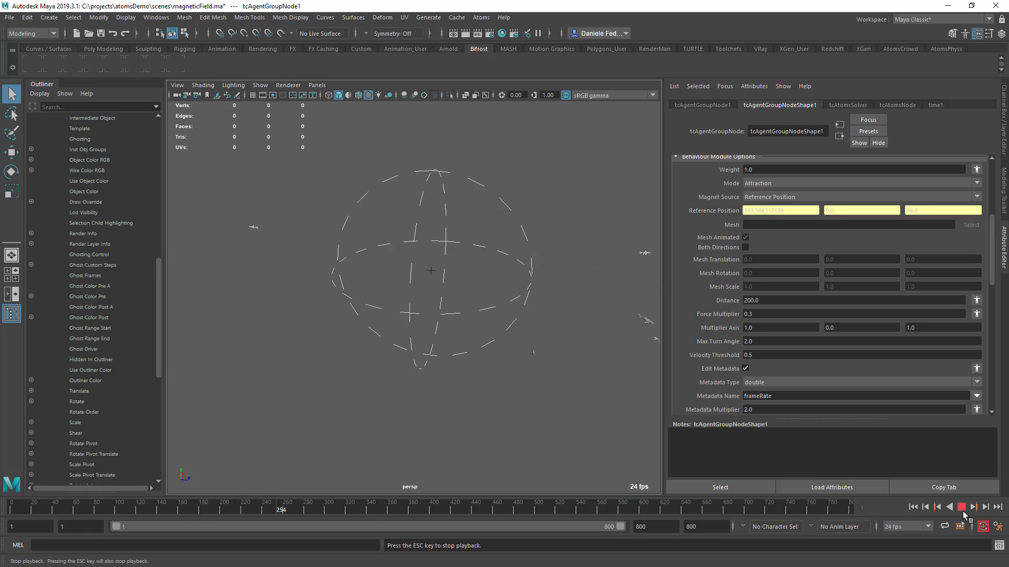
pyautogui.click(961, 507)
pyautogui.click(912, 507)
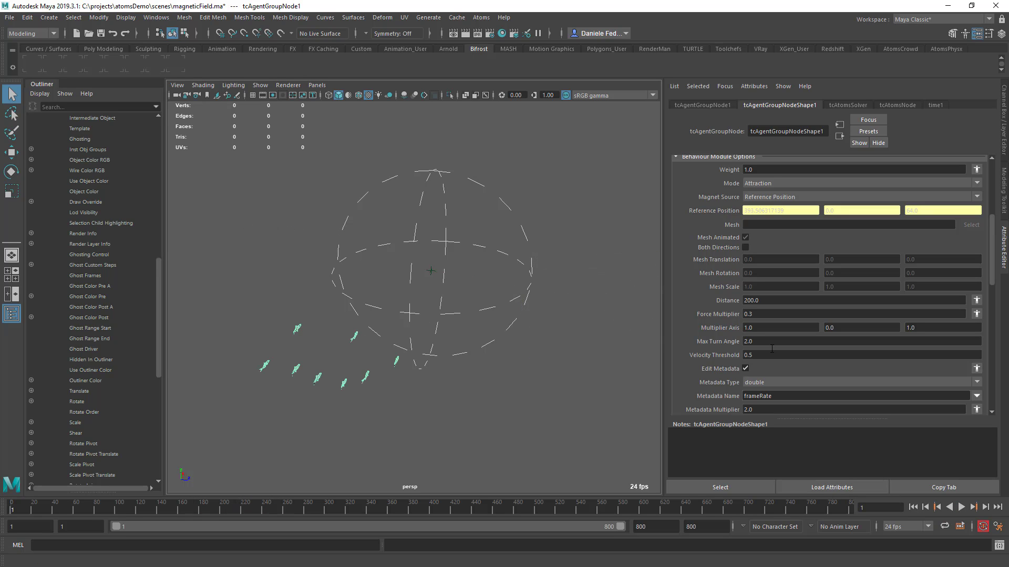
# Step: Set the behaviour Mode back to Repulsion and the Magnet Source to Mesh
pyautogui.click(755, 185)
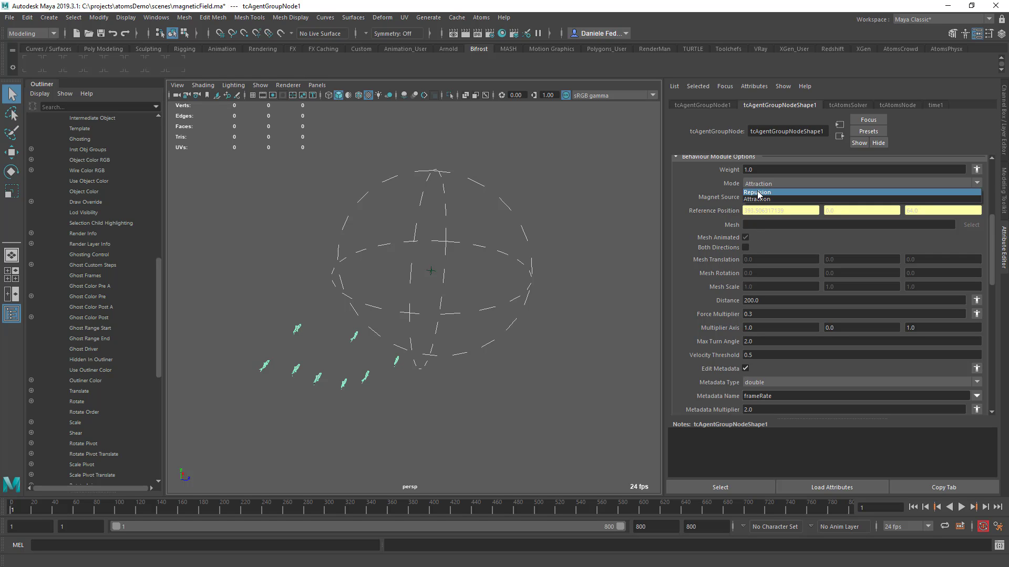
pyautogui.click(757, 193)
pyautogui.click(773, 199)
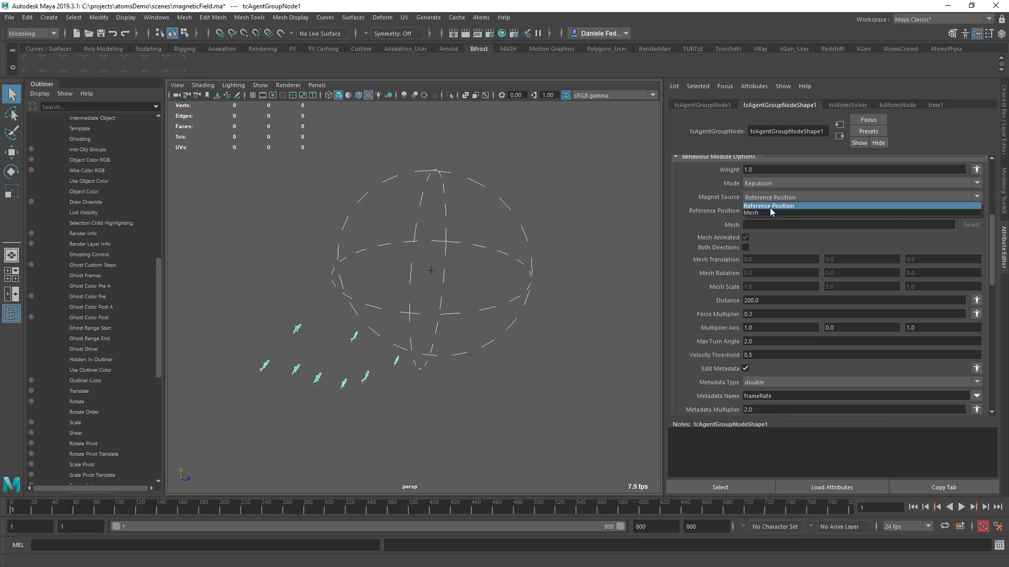
pyautogui.click(771, 214)
# Step: Collapse the attribute list of locator1 in the outliner and unhide pSphere1
pyautogui.scroll(12, 61, 204)
pyautogui.click(33, 181)
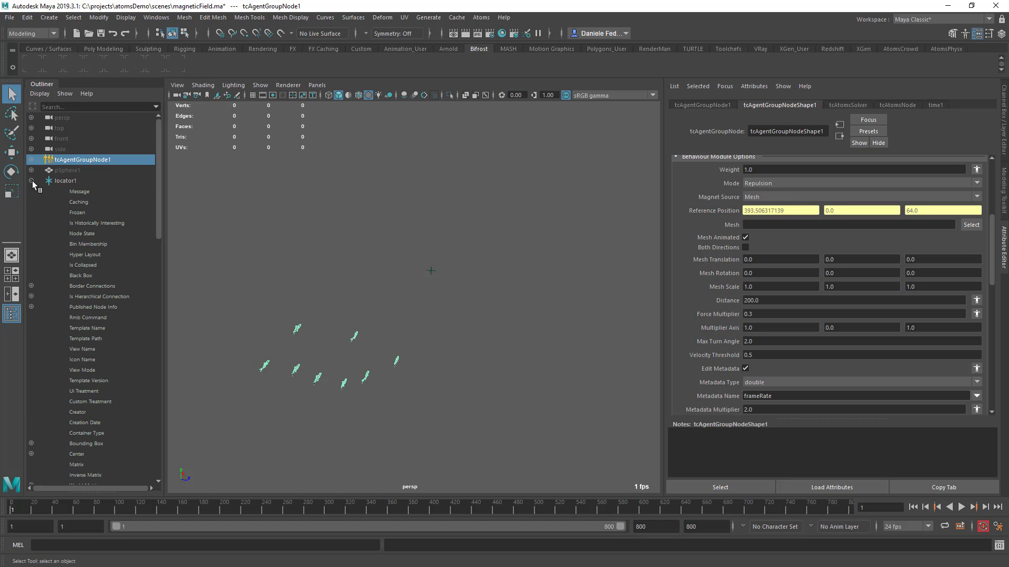
pyautogui.click(62, 171)
pyautogui.press('h')
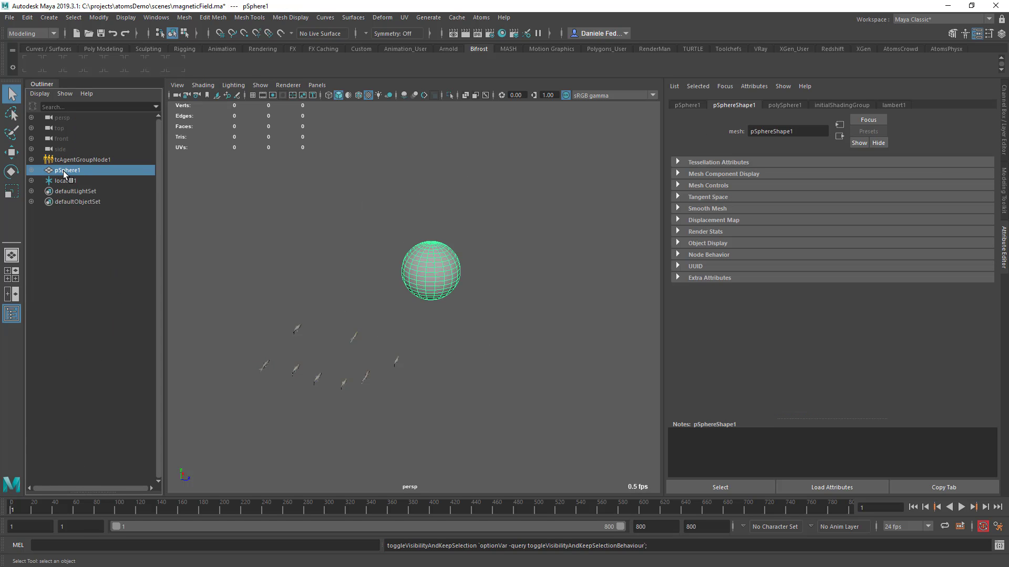
# Step: Assign pSphere1 as the magnet Mesh of tcAgentGroupNode1
pyautogui.click(87, 163)
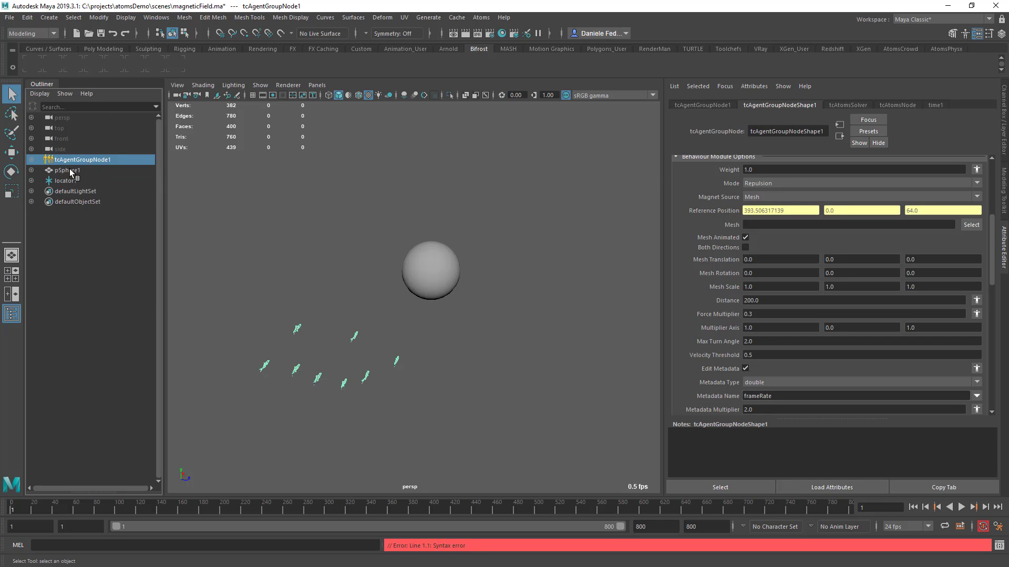
pyautogui.moveTo(70, 169); pyautogui.dragTo(345, 209, button='middle')
pyautogui.moveTo(757, 237); pyautogui.dragTo(770, 227, button='middle')
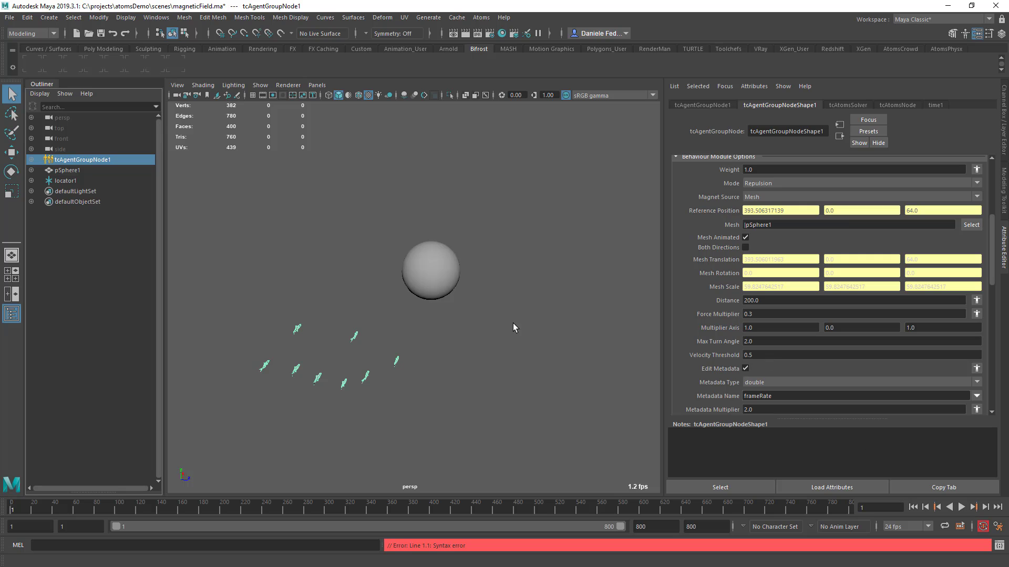
# Step: Play the simulation to check the mesh repulsion, then turn off Edit Metadata and return to the first frame
pyautogui.keyDown('alt'); pyautogui.moveTo(537, 324); pyautogui.dragTo(533, 326); pyautogui.keyUp('alt')
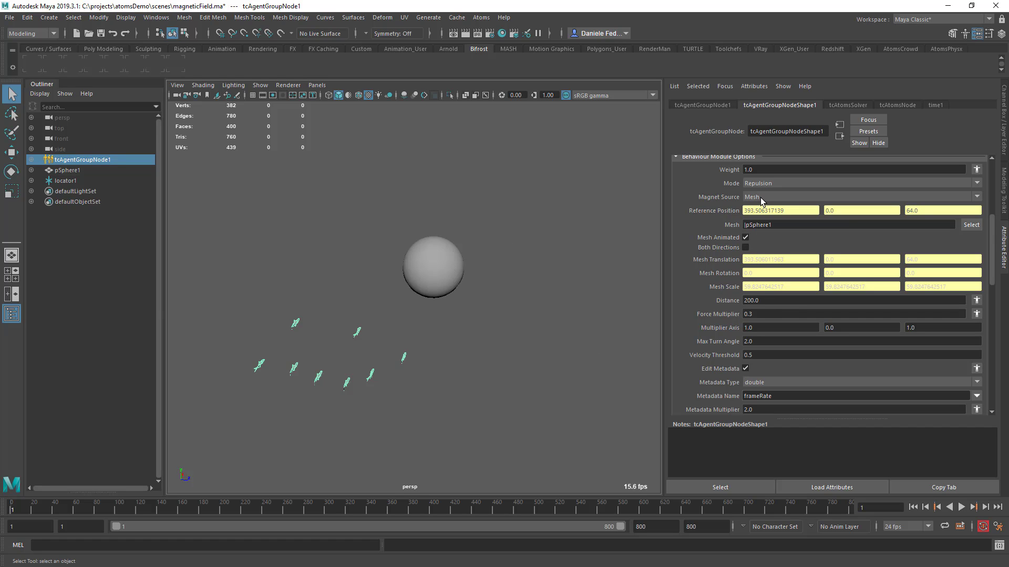
pyautogui.click(961, 507)
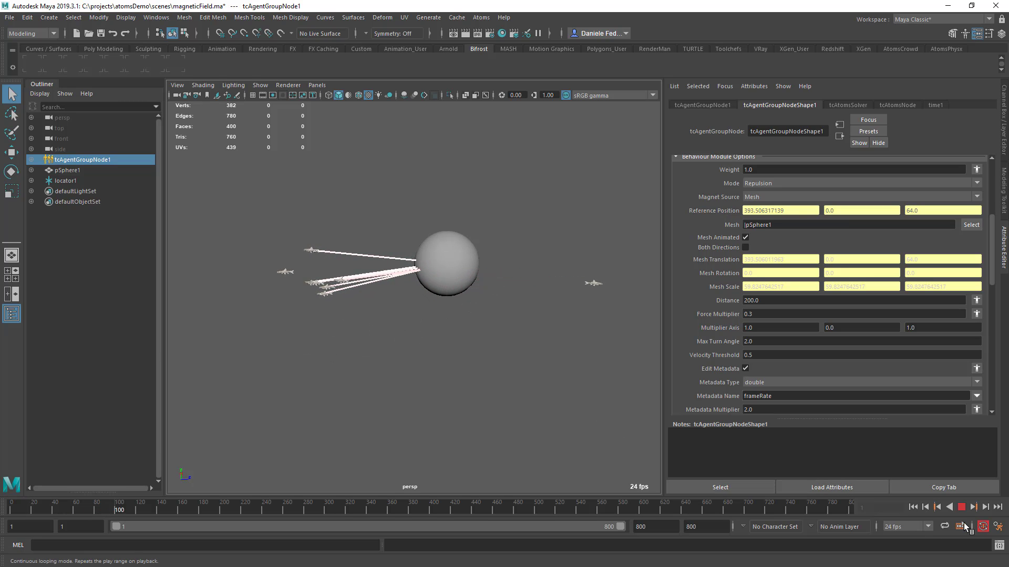
pyautogui.click(950, 506)
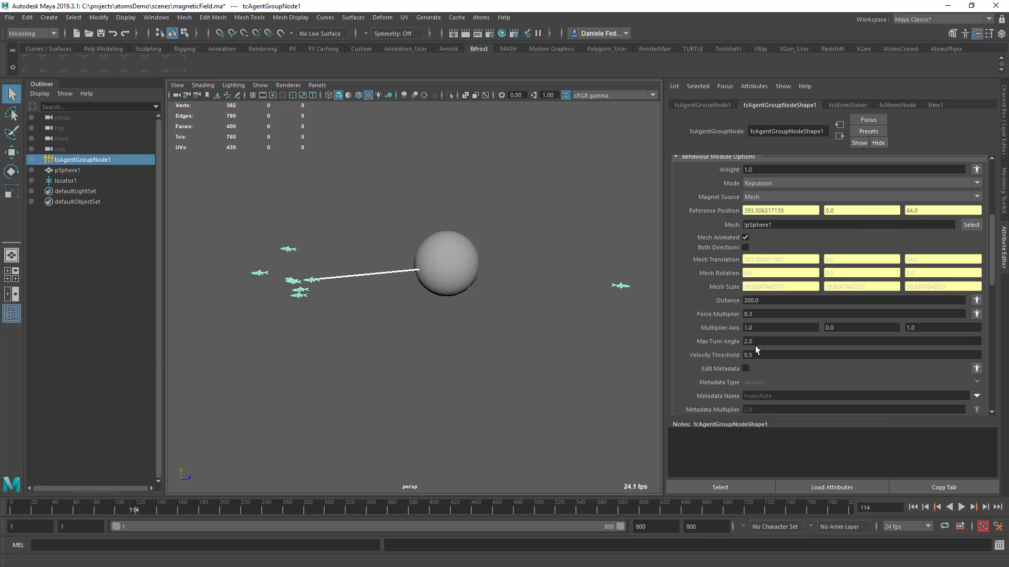
pyautogui.click(912, 507)
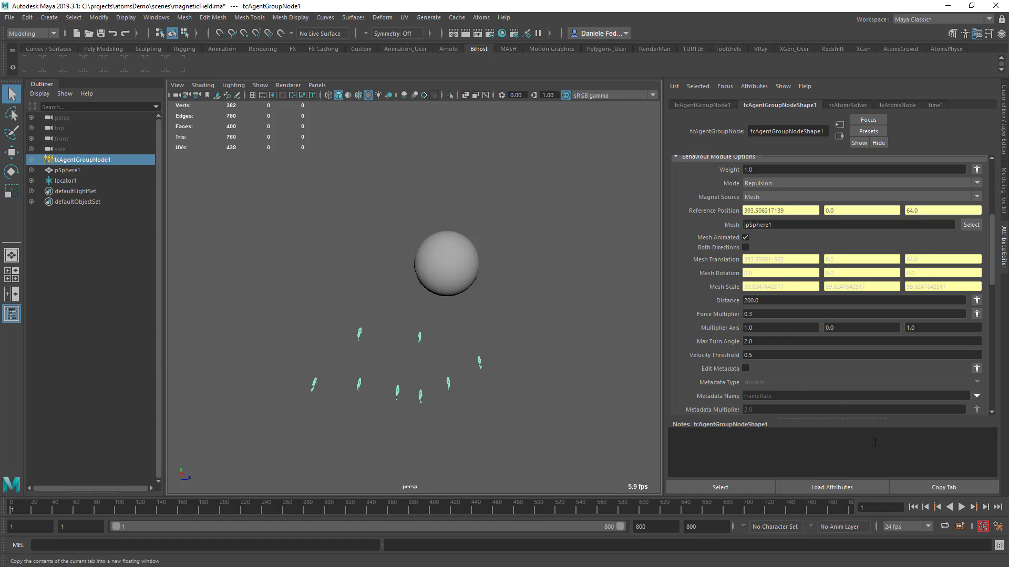
# Step: Set the Force Multiplier to 0.2 and play the simulation to check the repulsion from the sphere, rewinding to the first frame
pyautogui.click(774, 315)
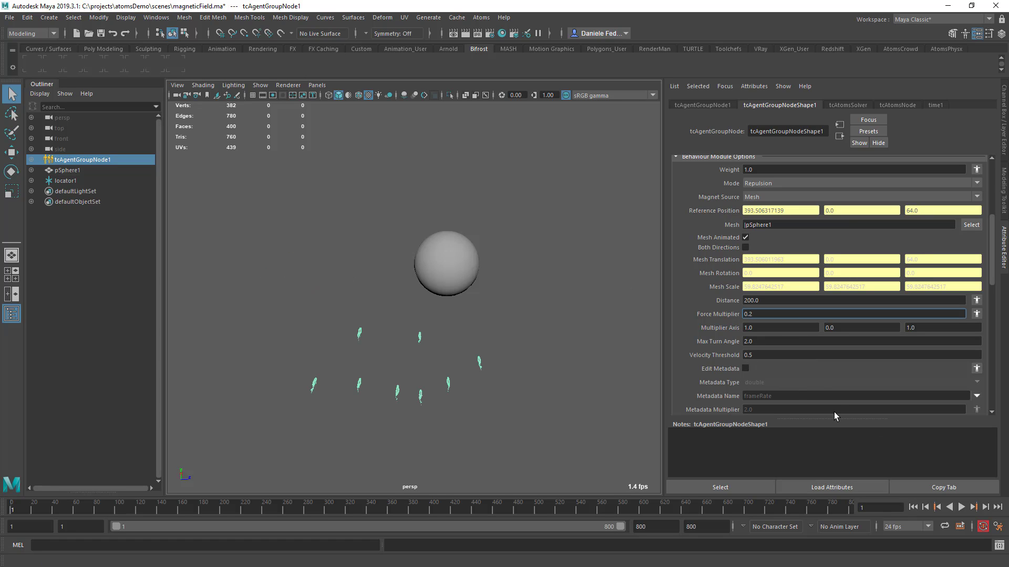
pyautogui.click(961, 507)
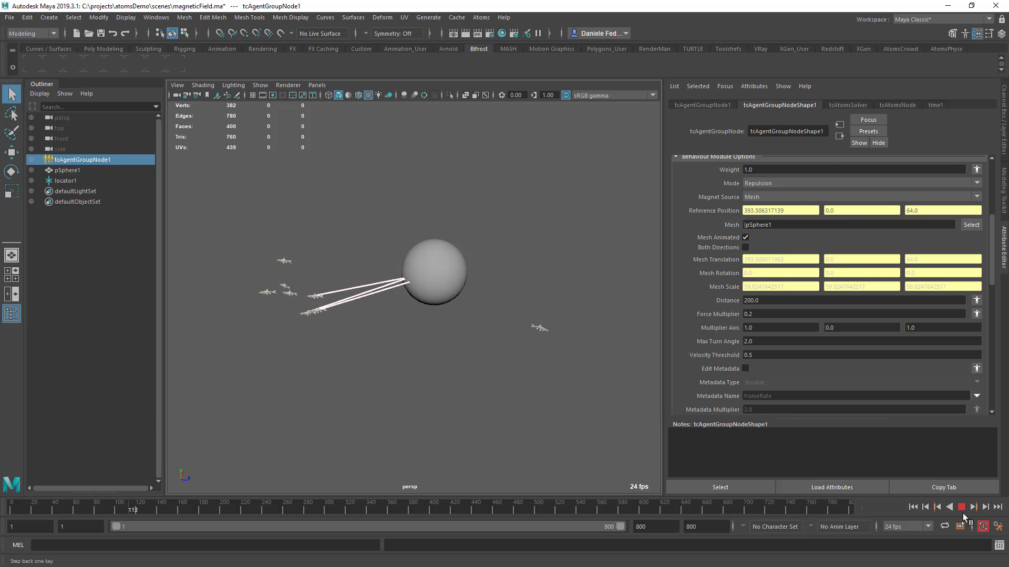
pyautogui.click(961, 507)
pyautogui.click(913, 507)
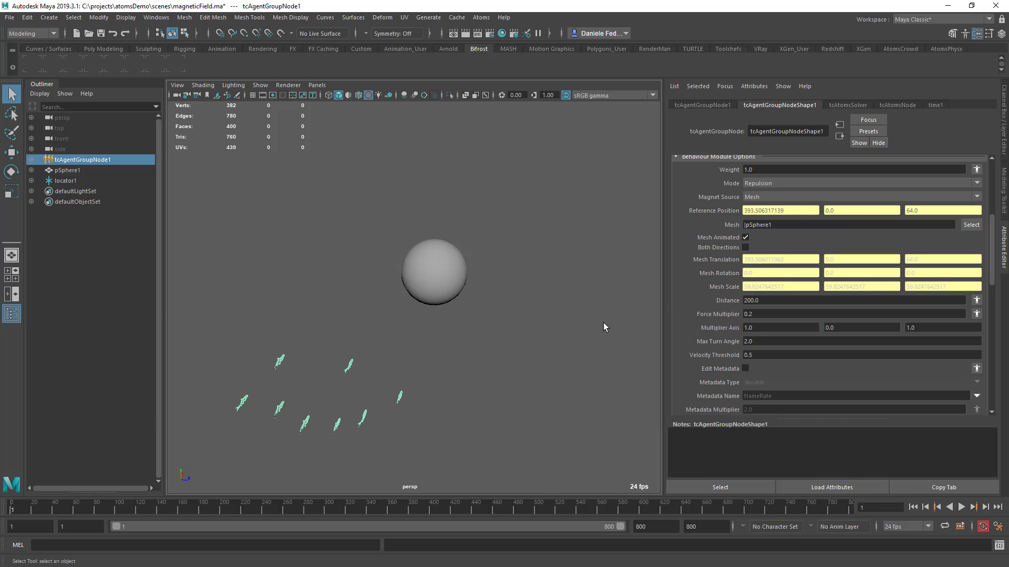